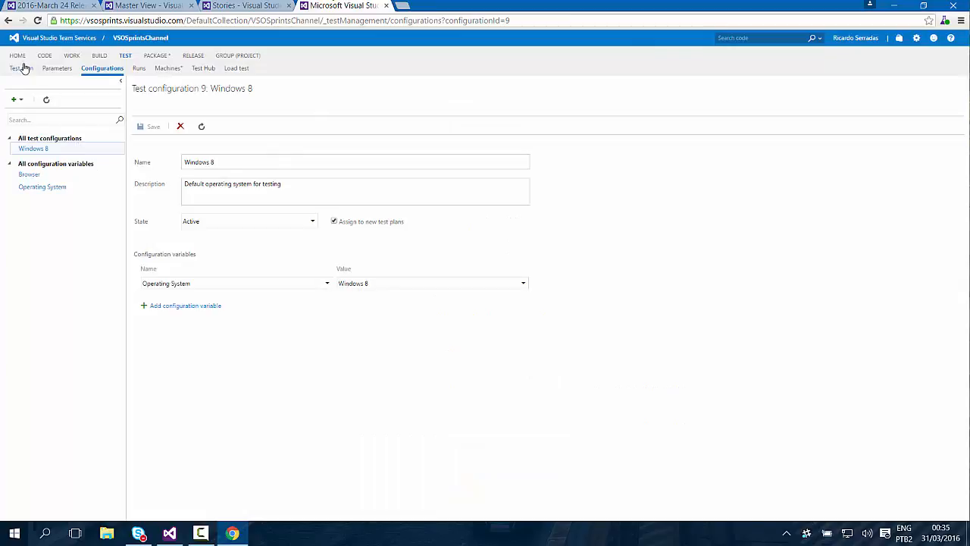
# Look over the test plan, then examine the Browser and Operating System configuration variables on the Configurations page.
pyautogui.click(19, 70)
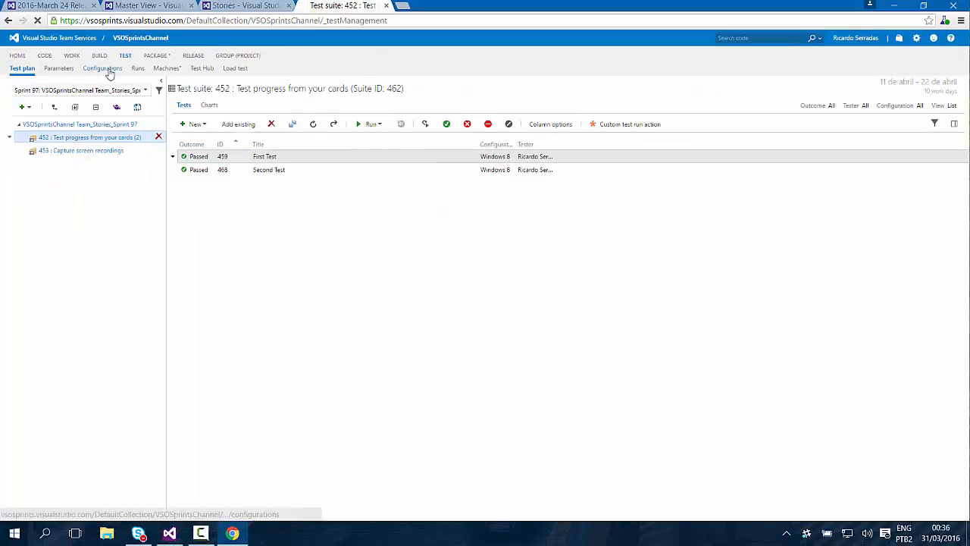
pyautogui.click(110, 70)
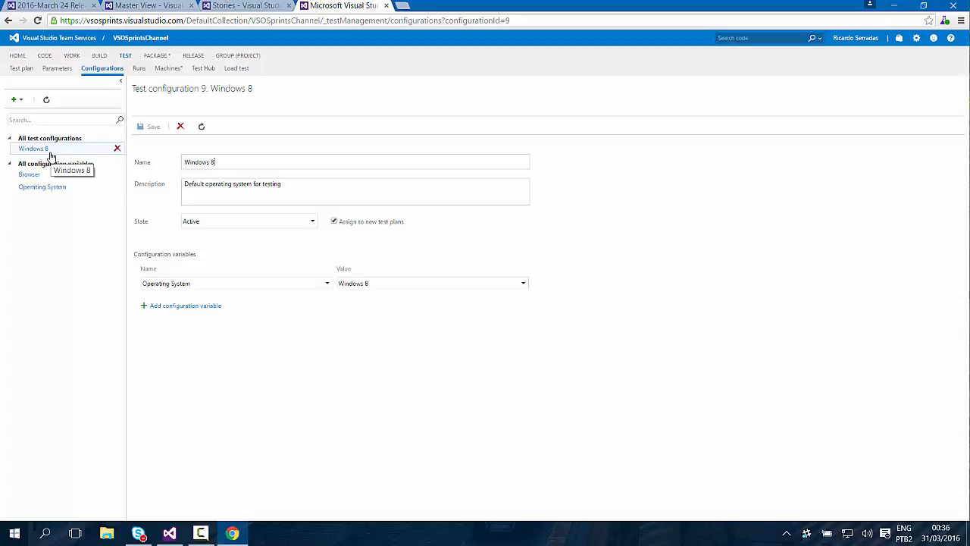
pyautogui.click(34, 176)
pyautogui.click(38, 189)
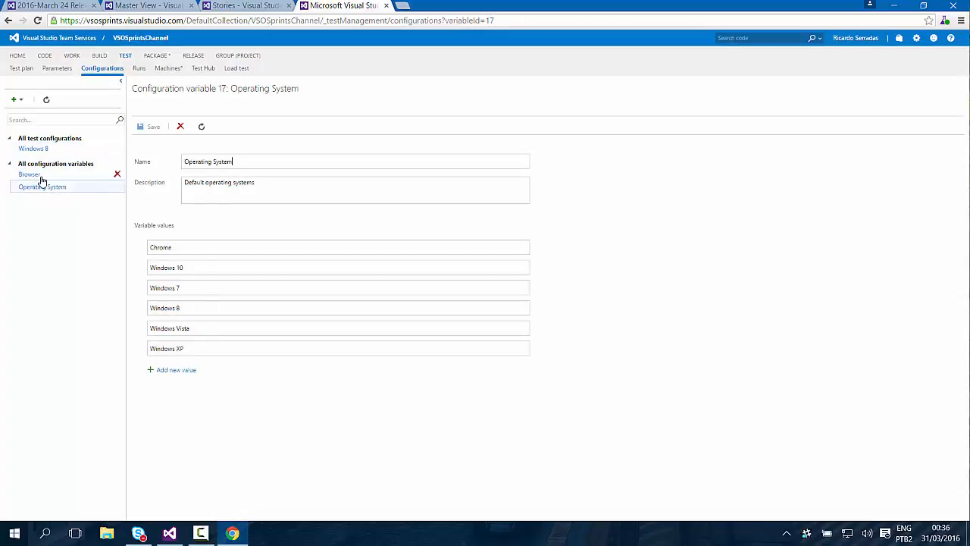
pyautogui.click(37, 178)
pyautogui.click(38, 188)
# Create a new configuration variable named Language.
pyautogui.click(19, 104)
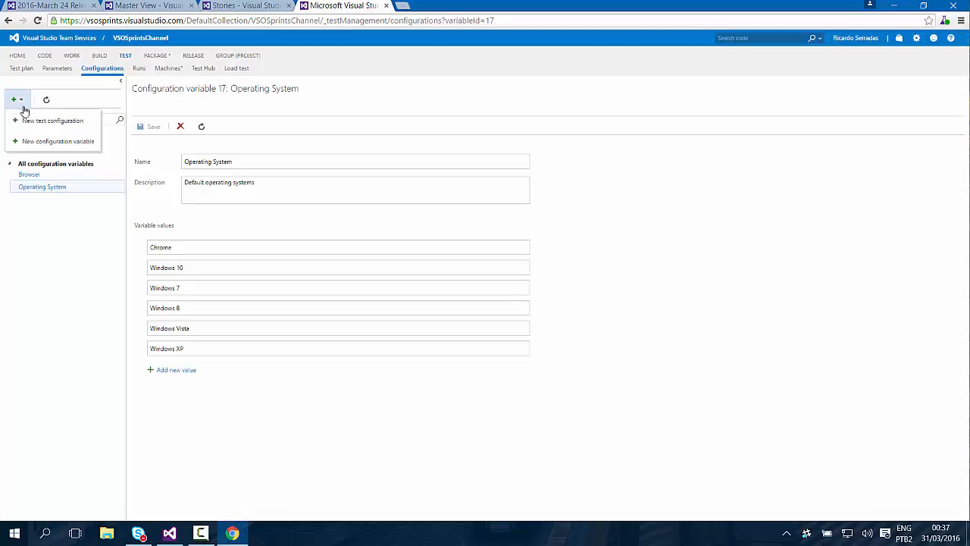
pyautogui.click(73, 140)
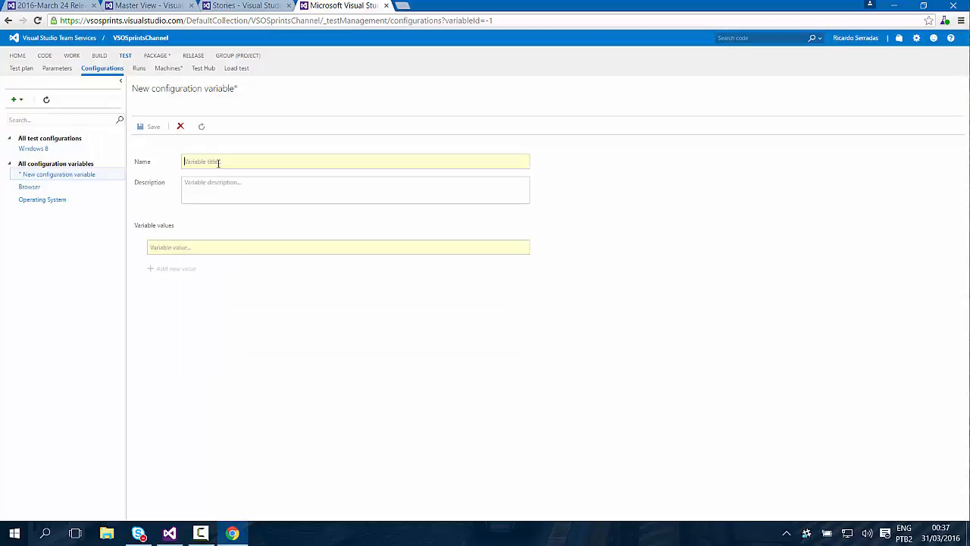
pyautogui.write('Lang')
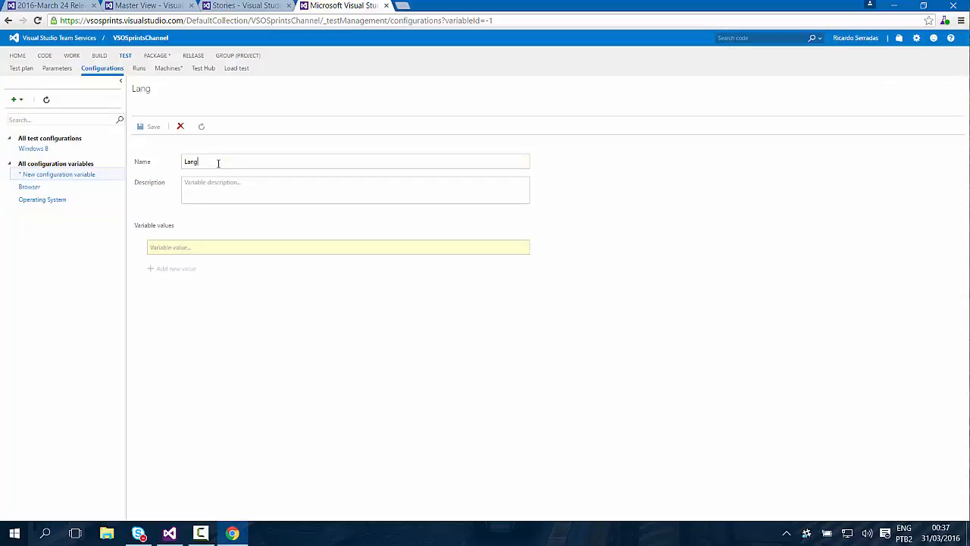
pyautogui.write('uage')
# Give the Language variable the values Portuguese, English and Spanish, and save it.
pyautogui.click(205, 250)
pyautogui.write('Po')
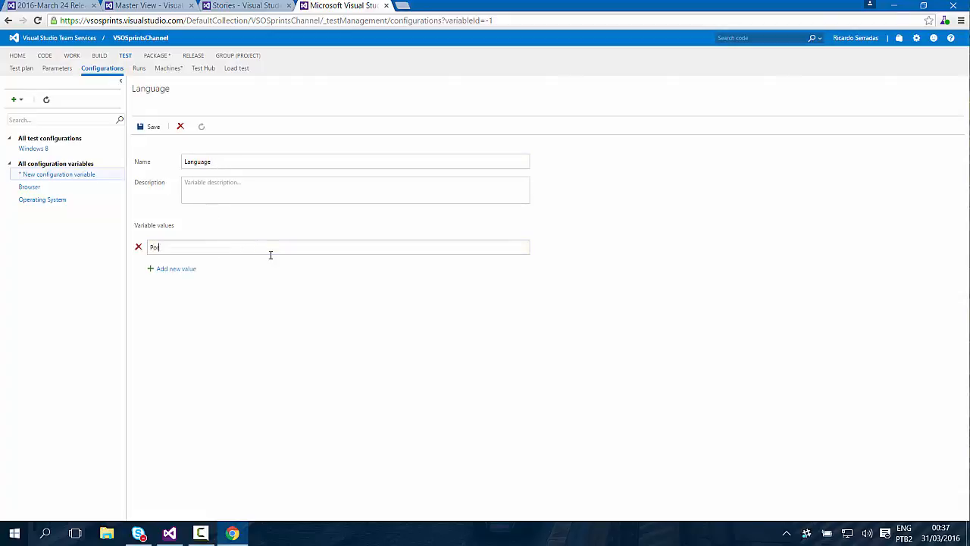
pyautogui.write('rtugueses')
pyautogui.press('Return')
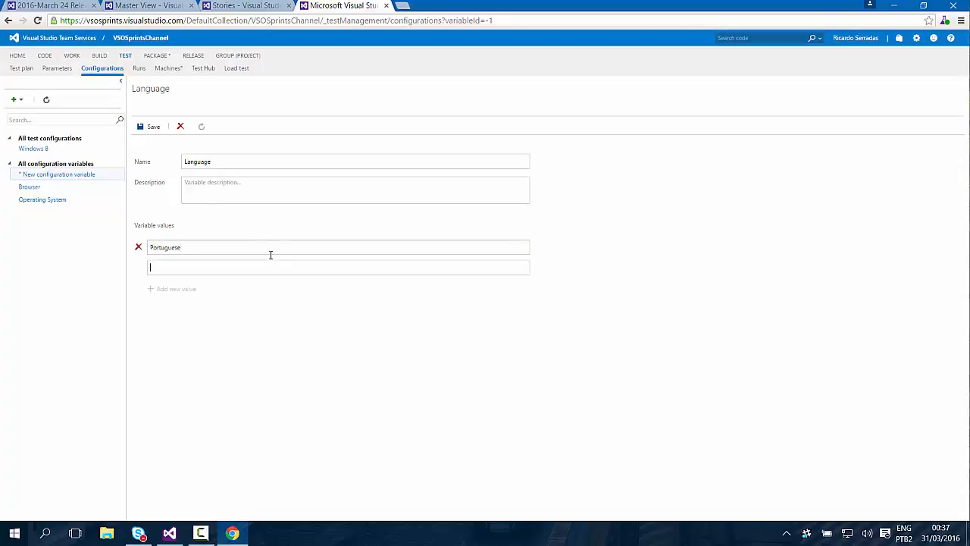
pyautogui.write('Englu')
pyautogui.write('sh')
pyautogui.press('Return')
pyautogui.write('Spanish')
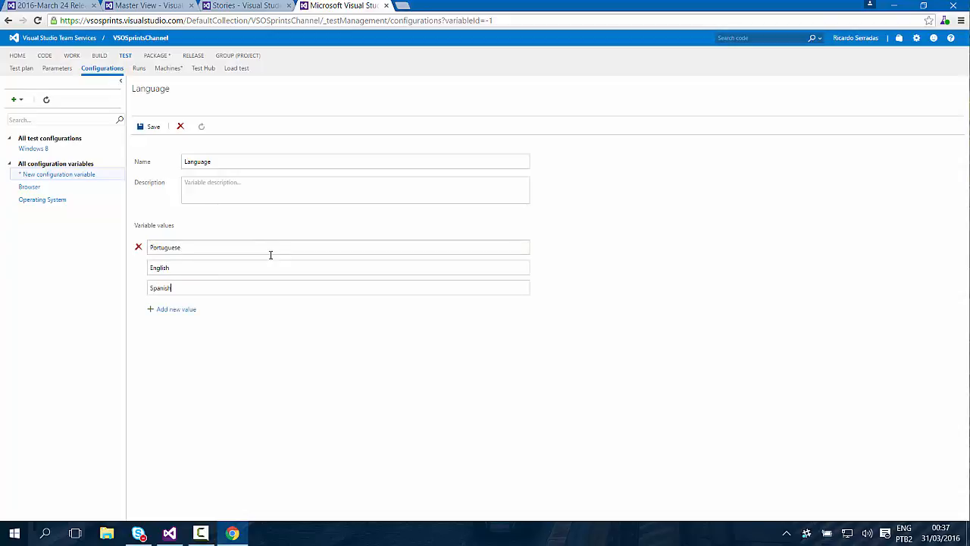
pyautogui.click(149, 126)
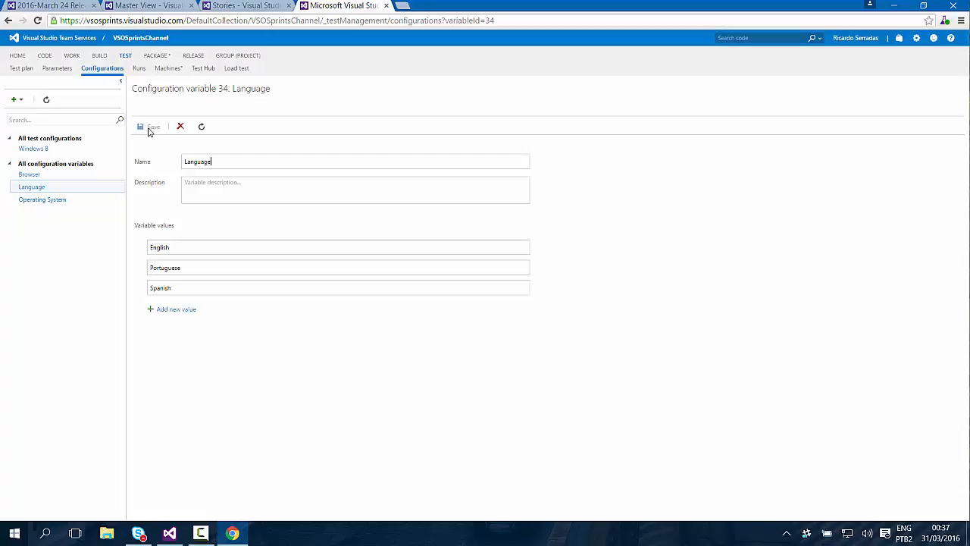
# Examine the Windows 8 test configuration and the values of the Operating System variable, including Windows 10.
pyautogui.click(38, 150)
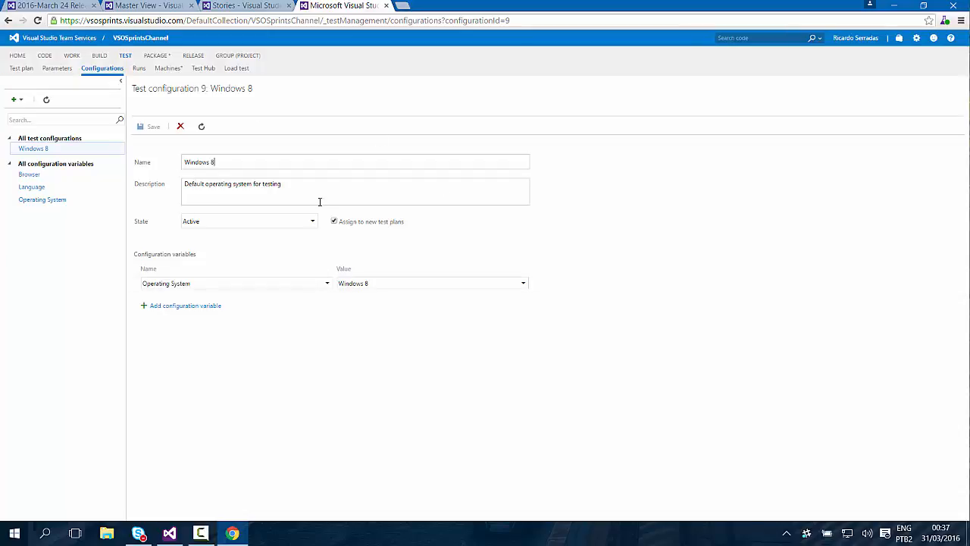
pyautogui.click(47, 201)
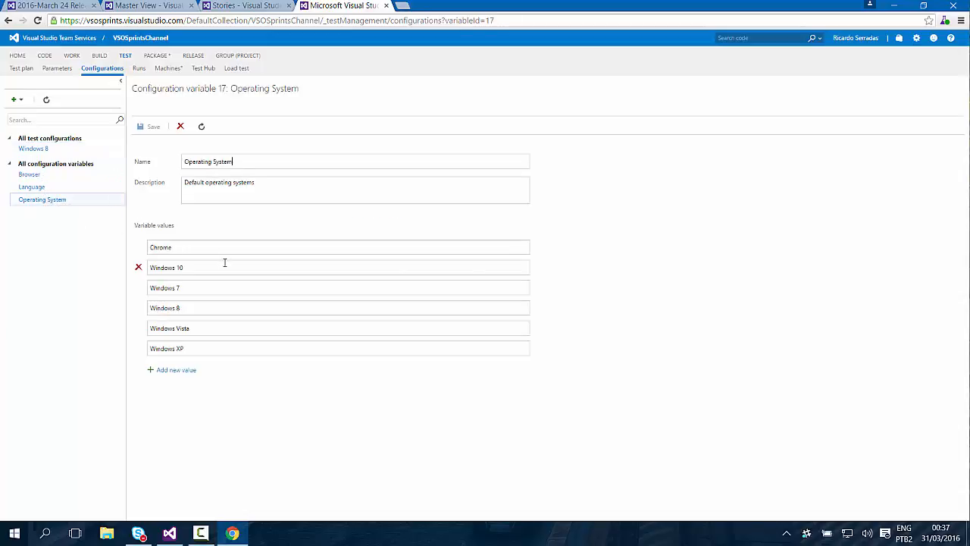
pyautogui.moveTo(206, 266); pyautogui.dragTo(126, 272)
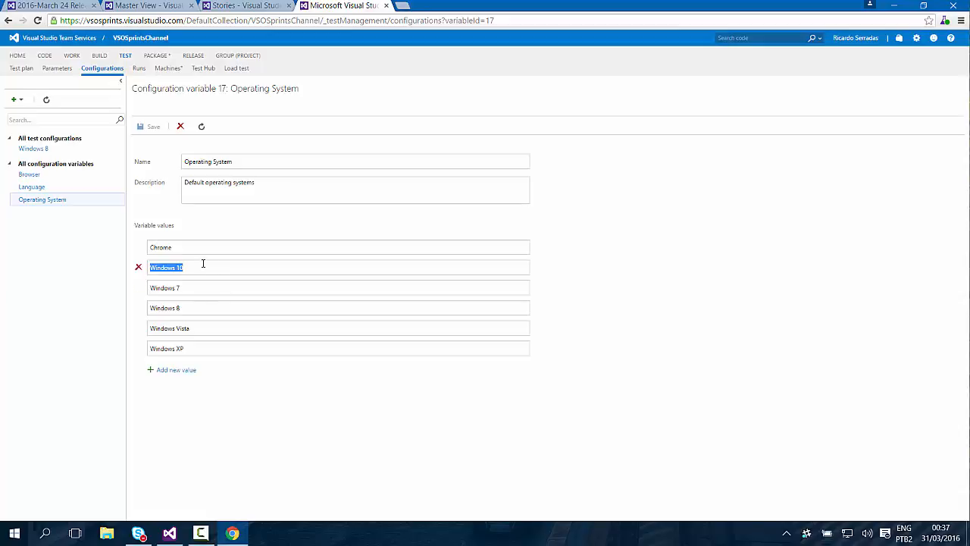
pyautogui.moveTo(204, 264); pyautogui.dragTo(122, 268)
pyautogui.moveTo(195, 265); pyautogui.dragTo(134, 272)
pyautogui.click(101, 293)
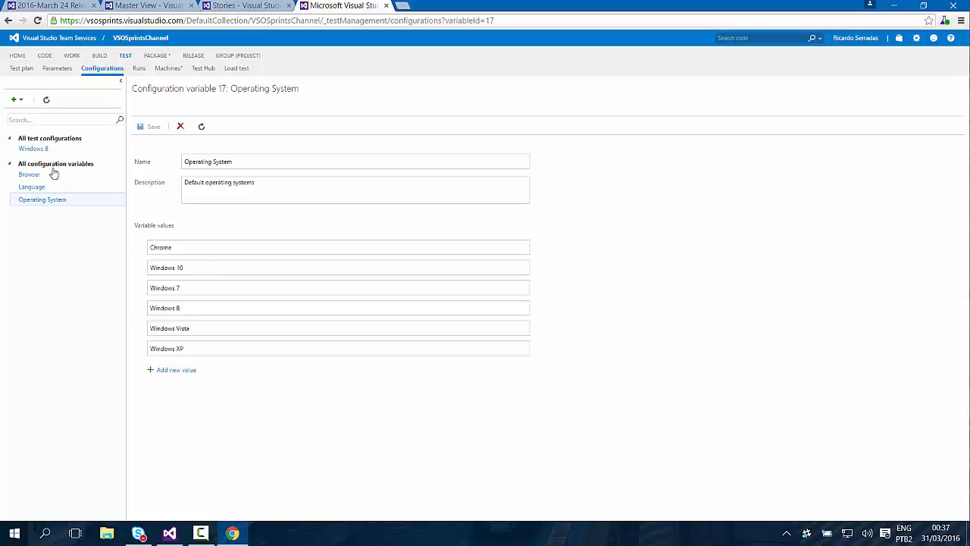
# Create a new test configuration named "Windows 10, Spanish" that is not assigned to new test plans.
pyautogui.click(23, 102)
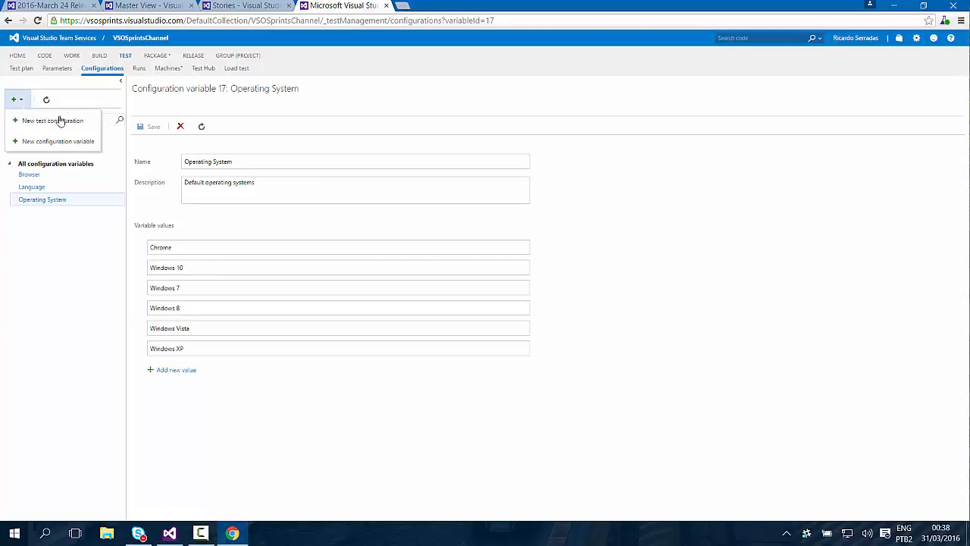
pyautogui.click(61, 122)
pyautogui.rightClick(130, 143)
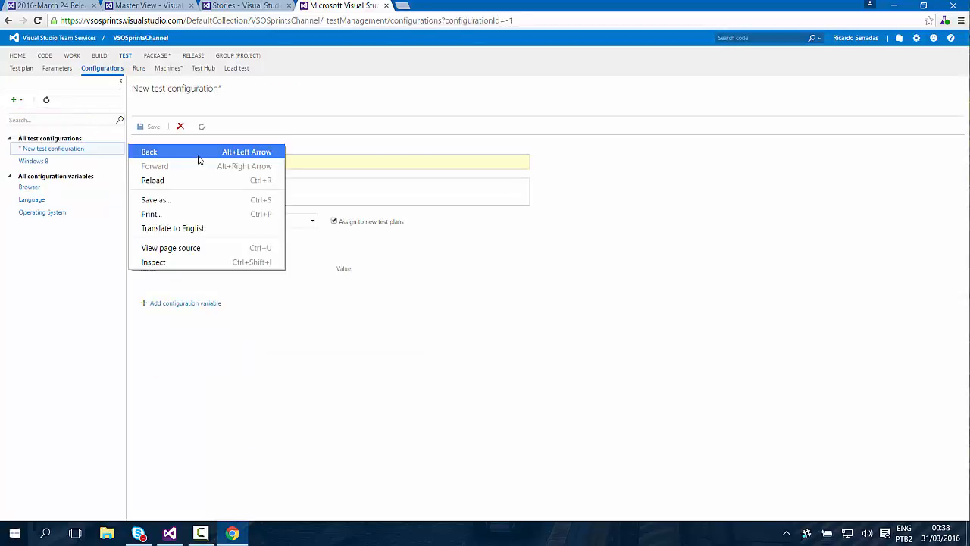
pyautogui.click(341, 163)
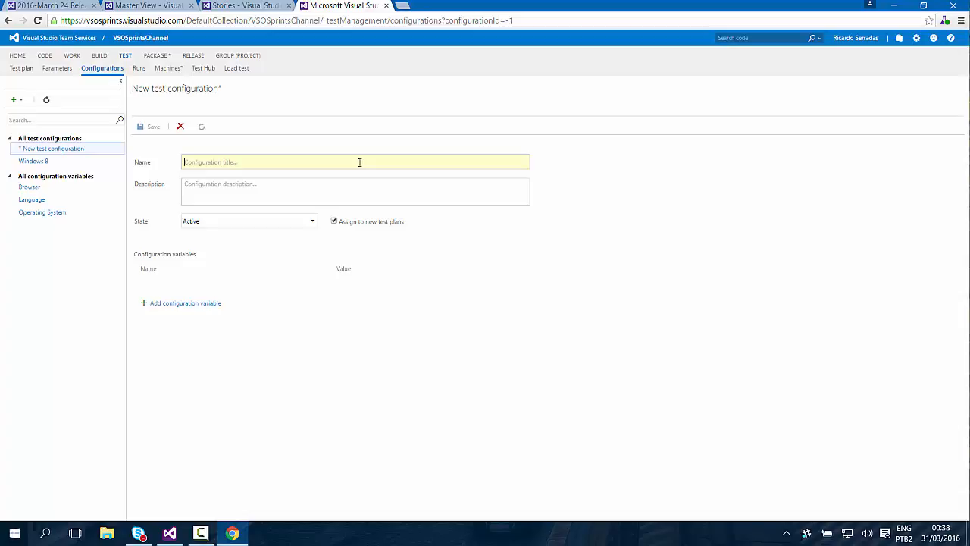
pyautogui.write('Window')
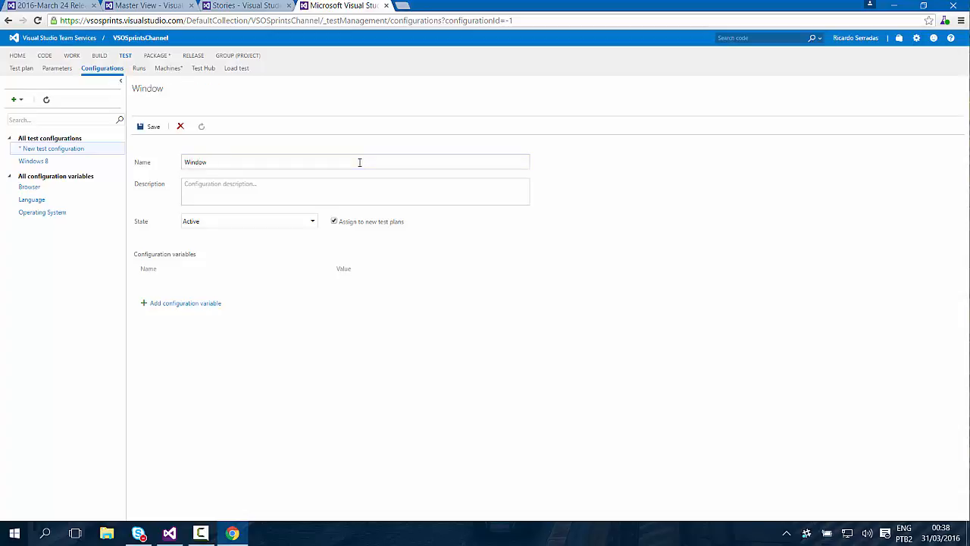
pyautogui.write('s 10, Spanish')
pyautogui.click(333, 223)
# Add the Operating System variable with the value Windows 10 to the "Windows 10, Spanish" configuration.
pyautogui.click(199, 303)
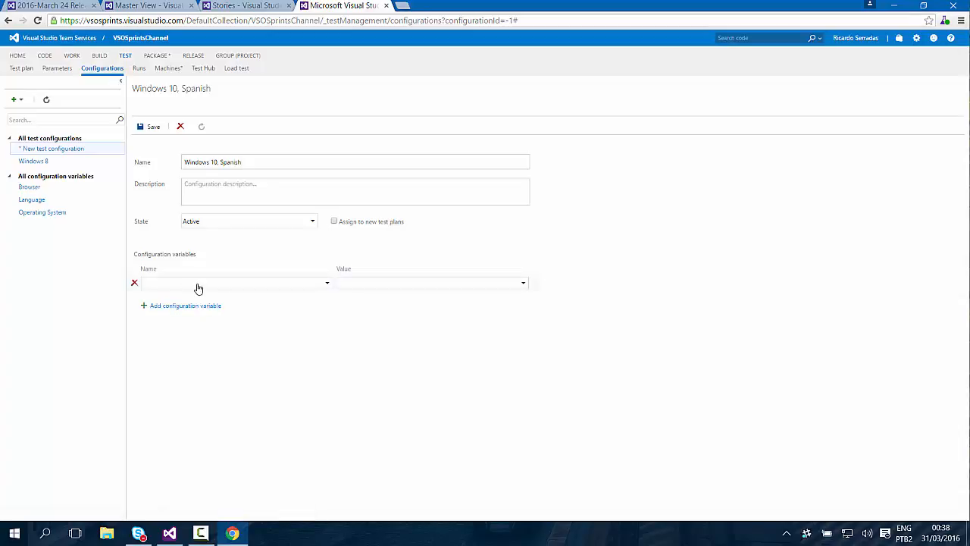
pyautogui.click(197, 286)
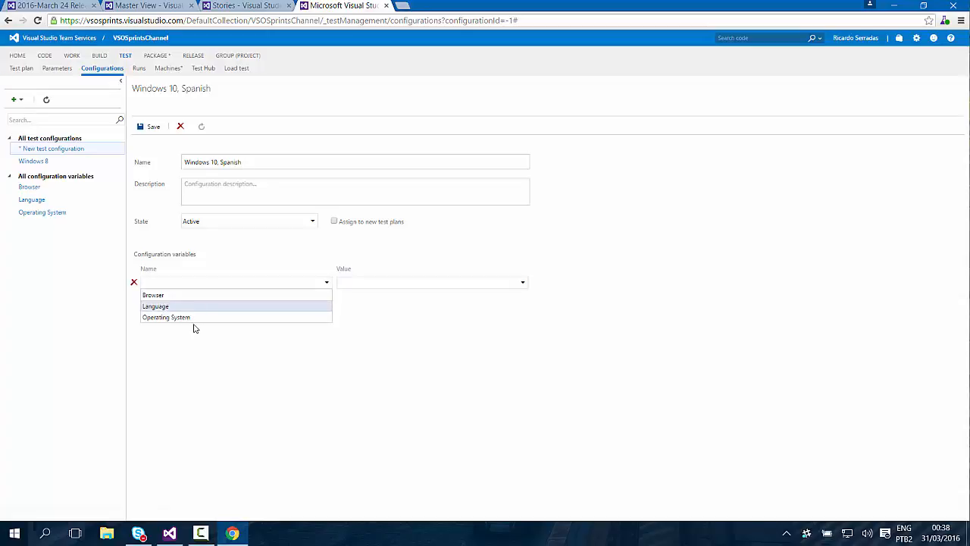
pyautogui.click(194, 317)
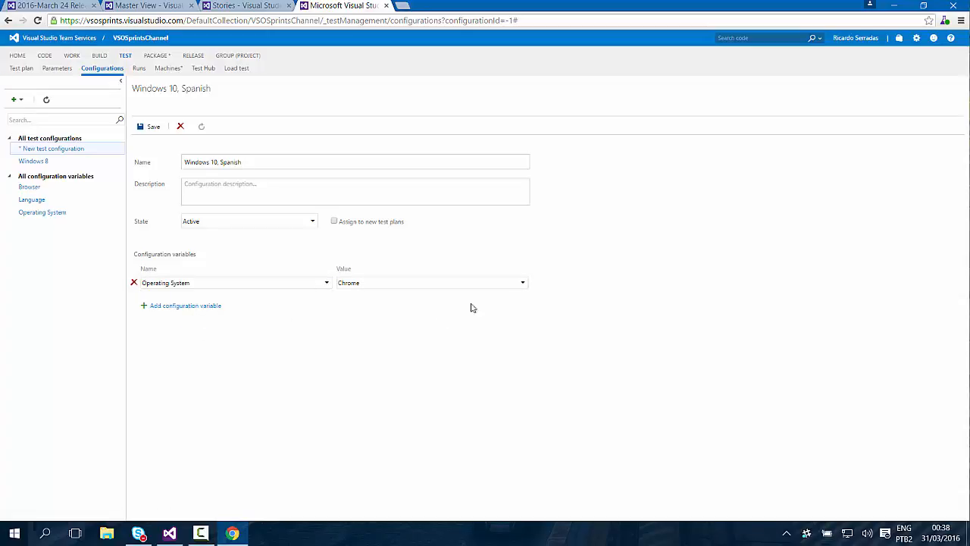
pyautogui.click(522, 285)
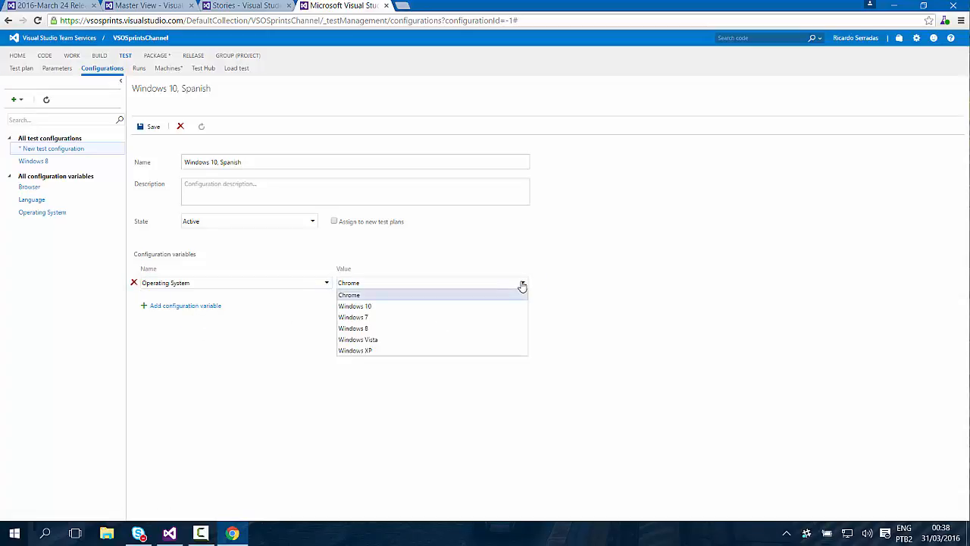
pyautogui.click(369, 307)
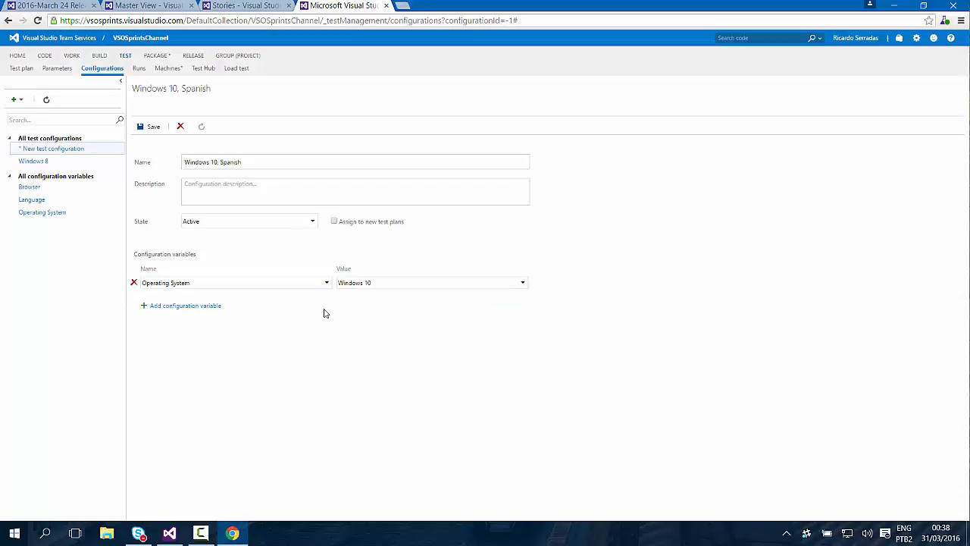
# Add the Language variable with the value Spanish to the configuration and save it.
pyautogui.click(204, 306)
pyautogui.click(231, 303)
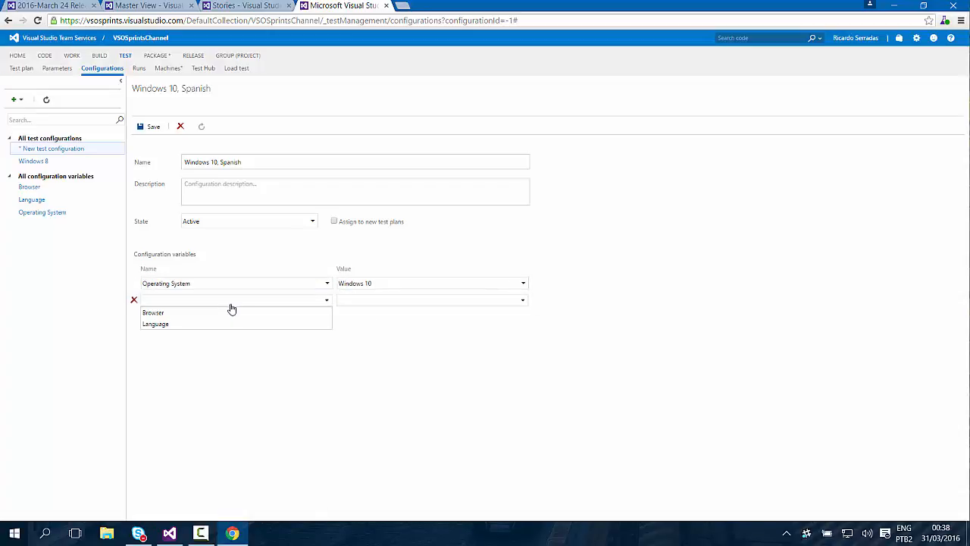
pyautogui.click(193, 324)
pyautogui.click(522, 301)
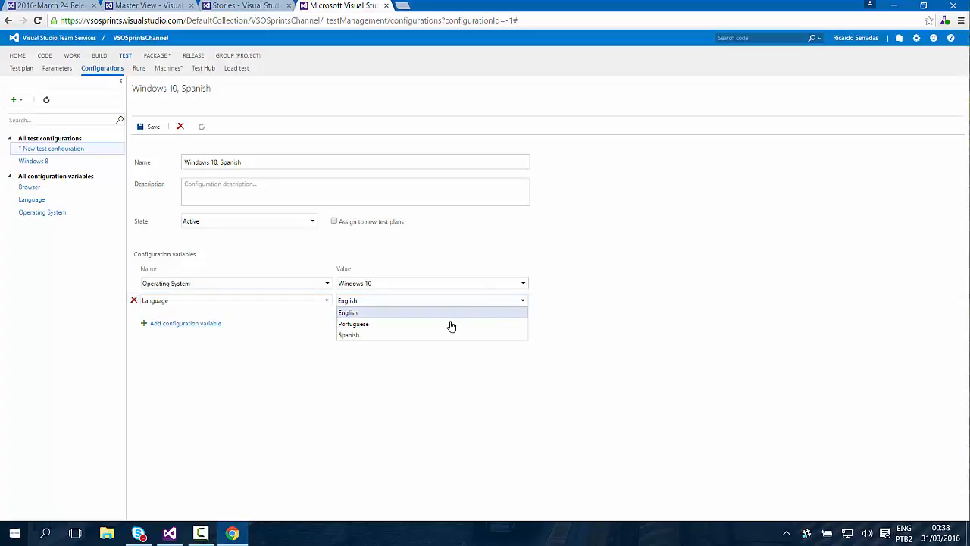
pyautogui.click(432, 335)
pyautogui.click(154, 129)
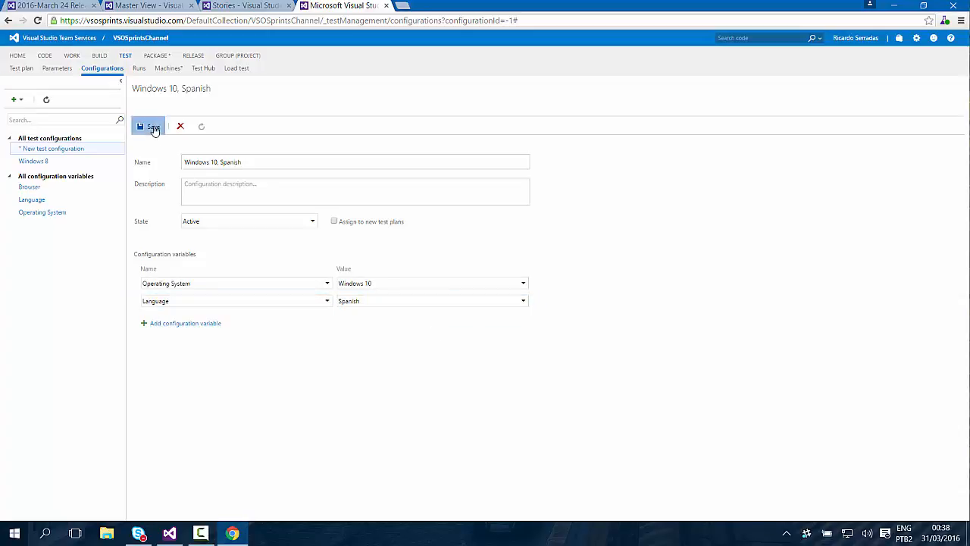
# Create another test configuration named "Windows 10, English" that is not assigned to new test plans.
pyautogui.click(15, 99)
pyautogui.click(56, 119)
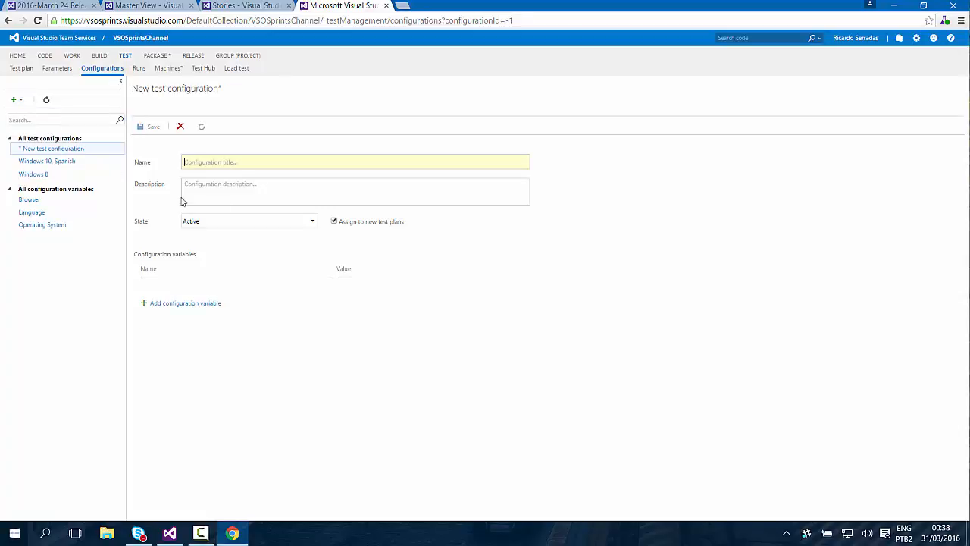
pyautogui.write('Windows 10')
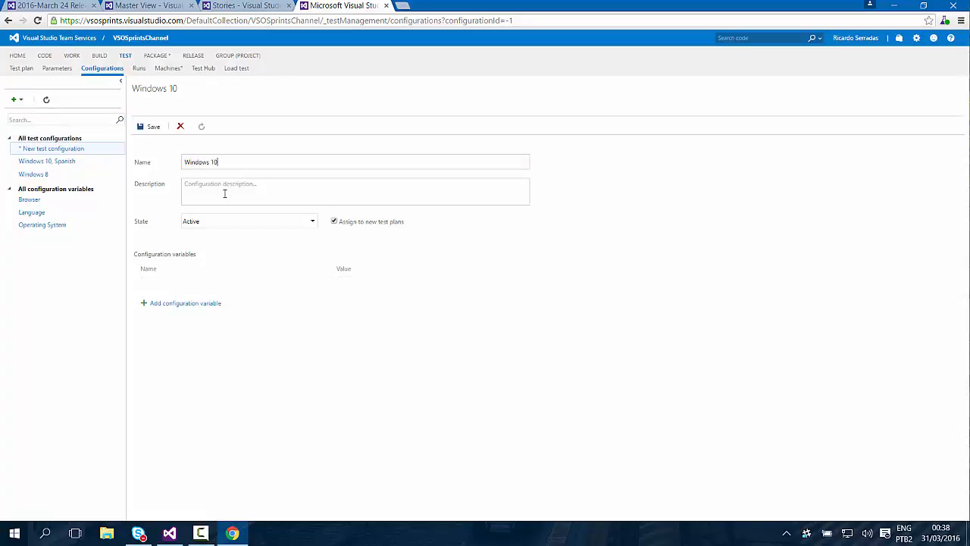
pyautogui.write(', English')
pyautogui.click(334, 221)
# Add the Operating System variable with the value Windows 10 to the "Windows 10, English" configuration.
pyautogui.click(190, 304)
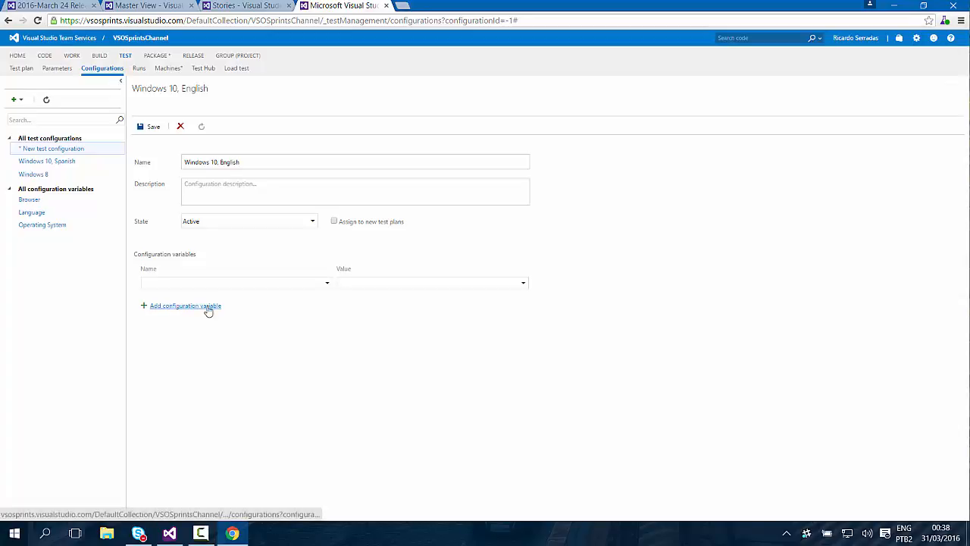
pyautogui.click(327, 286)
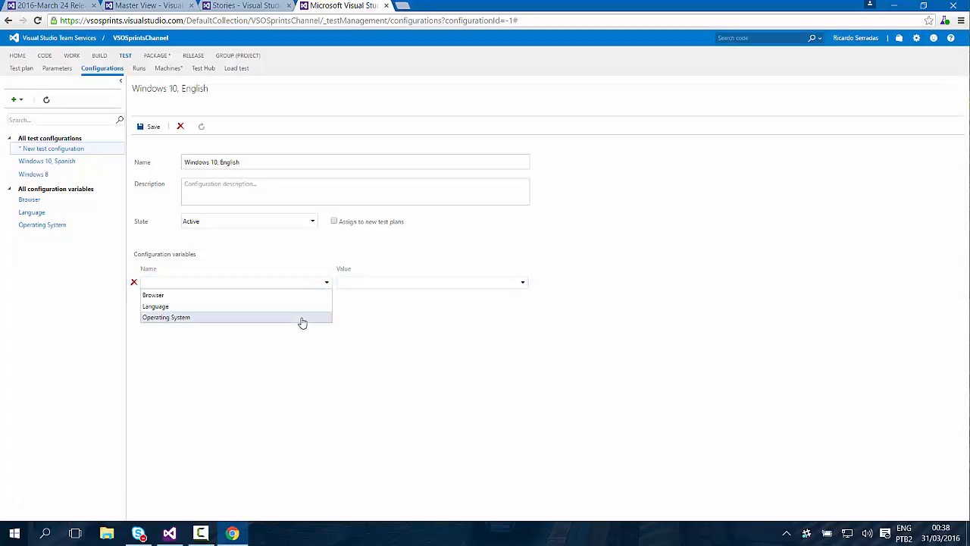
pyautogui.click(301, 319)
pyautogui.click(522, 285)
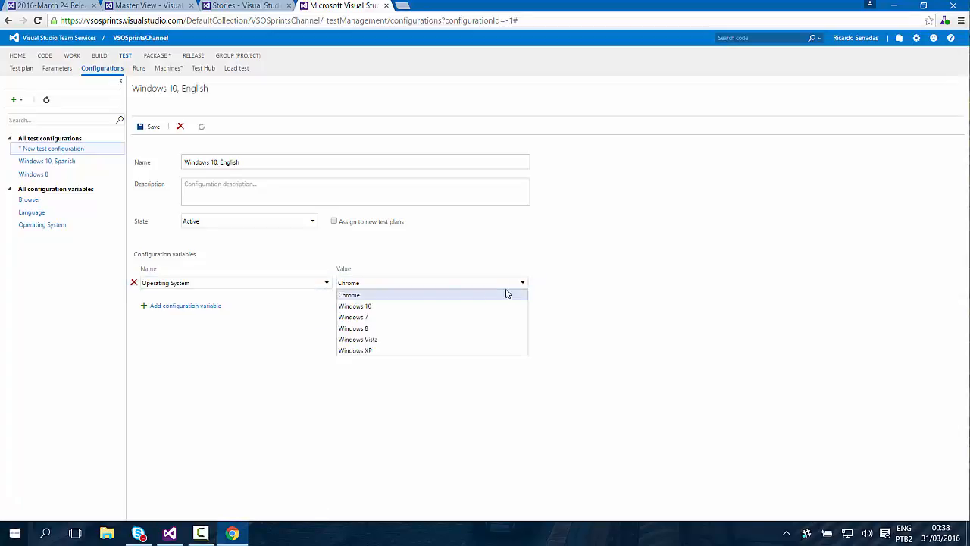
pyautogui.click(387, 307)
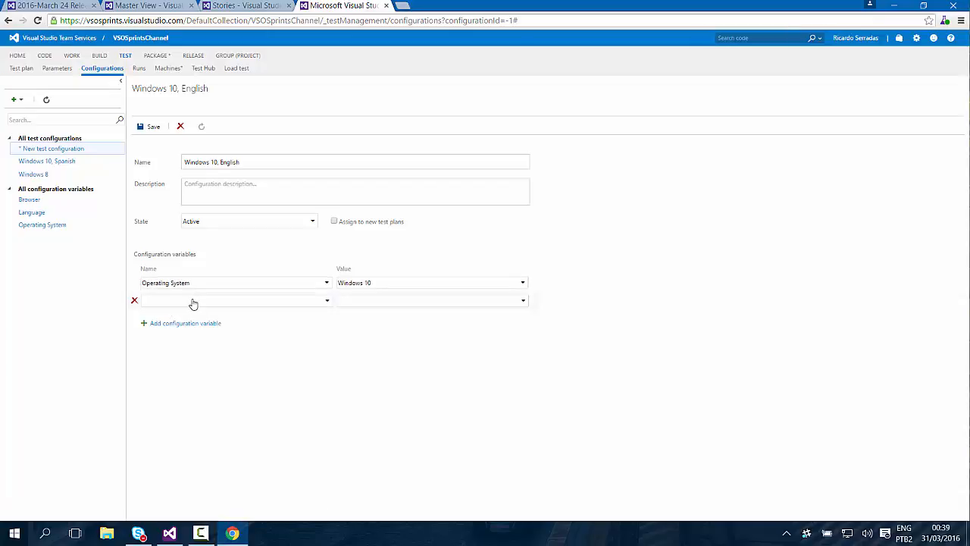
# Add the Language variable with the value English to the configuration and save it.
pyautogui.click(192, 303)
pyautogui.click(225, 322)
pyautogui.click(465, 304)
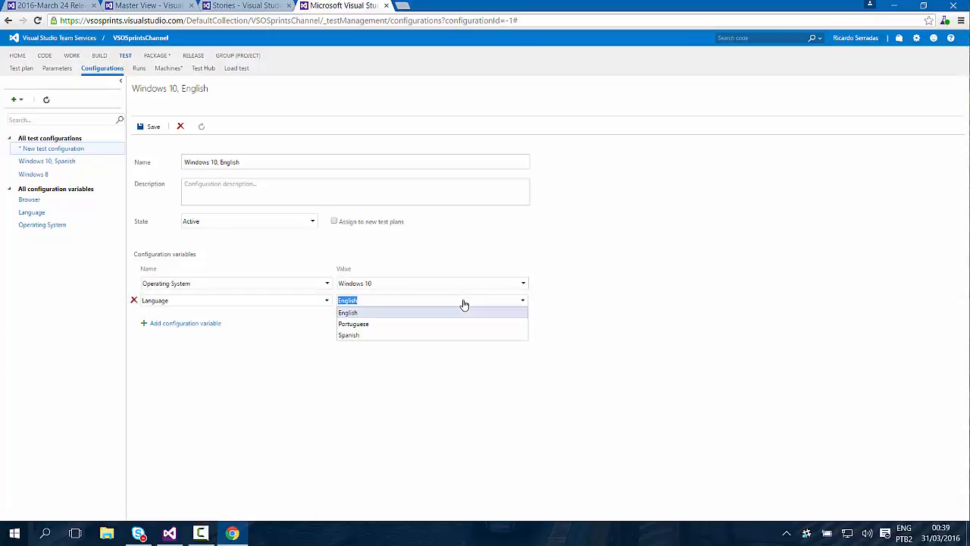
pyautogui.click(464, 304)
pyautogui.click(150, 128)
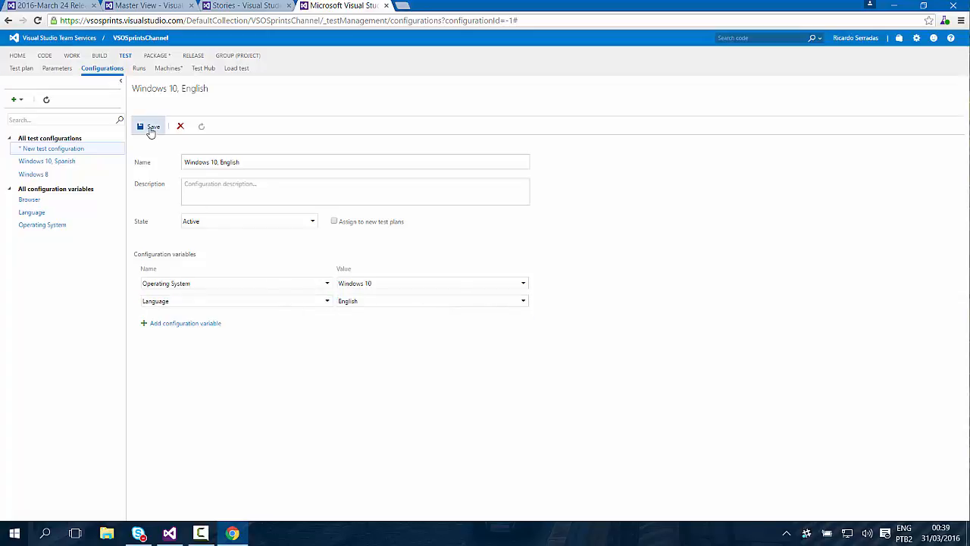
# Remove the first listed value from the Operating System configuration variable and save the variable.
pyautogui.click(48, 224)
pyautogui.click(139, 247)
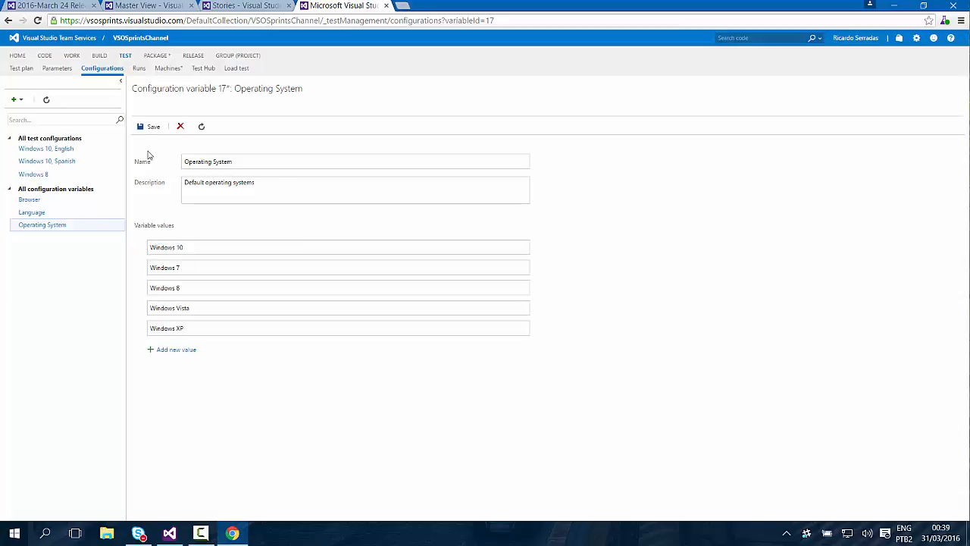
pyautogui.click(149, 127)
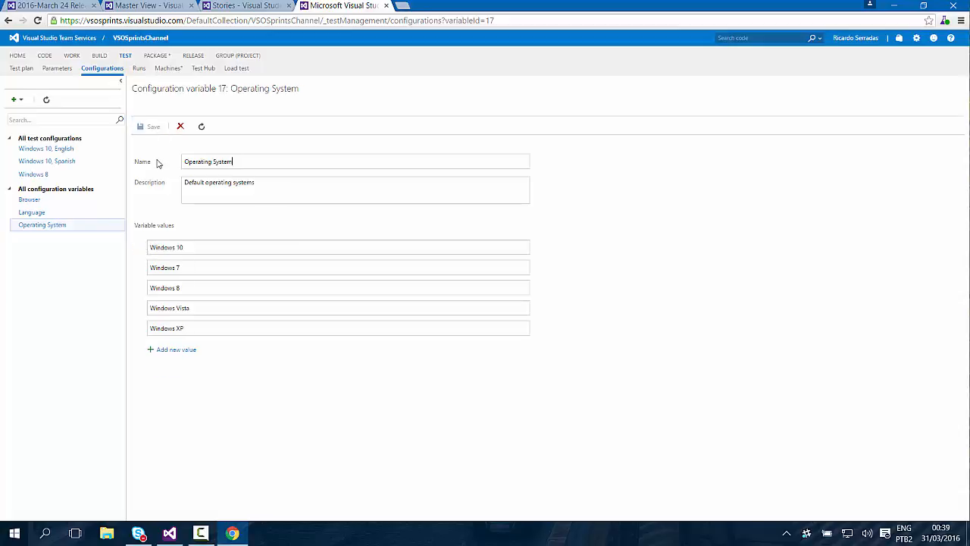
# Compare the language and operating system values of the "Windows 10, English" and "Windows 10, Spanish" test configurations.
pyautogui.click(68, 150)
pyautogui.click(67, 162)
pyautogui.click(65, 174)
pyautogui.click(65, 150)
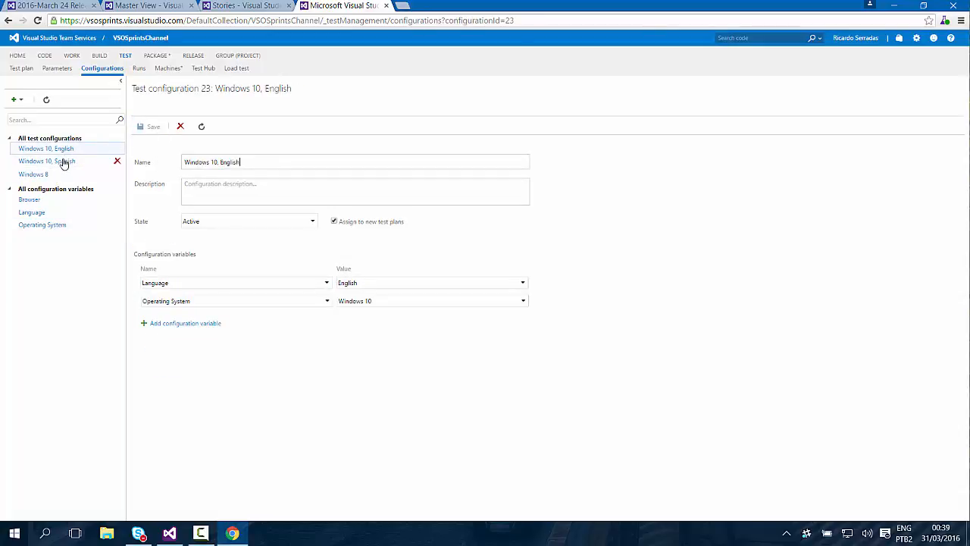
pyautogui.click(64, 163)
pyautogui.click(63, 149)
pyautogui.click(68, 161)
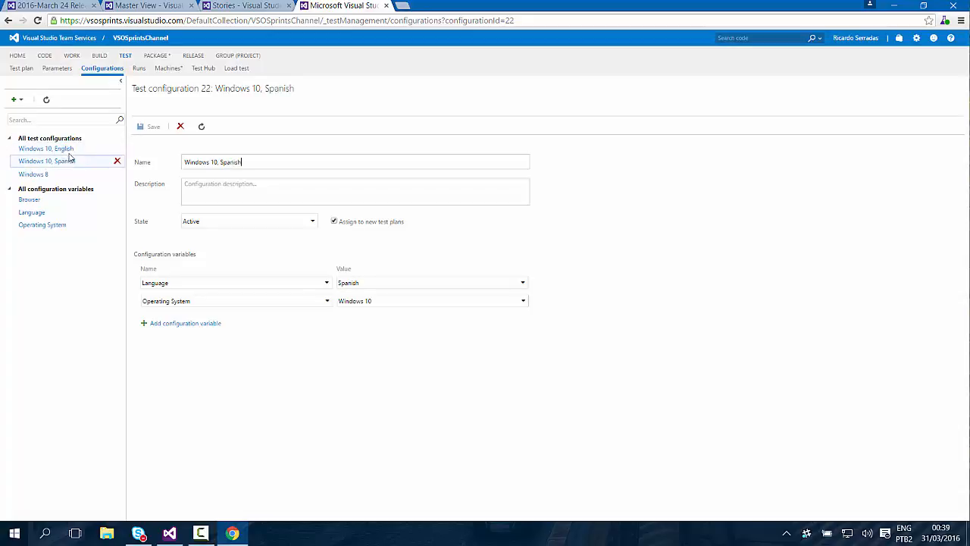
pyautogui.click(72, 150)
pyautogui.click(80, 161)
pyautogui.click(83, 161)
pyautogui.click(83, 151)
pyautogui.click(82, 162)
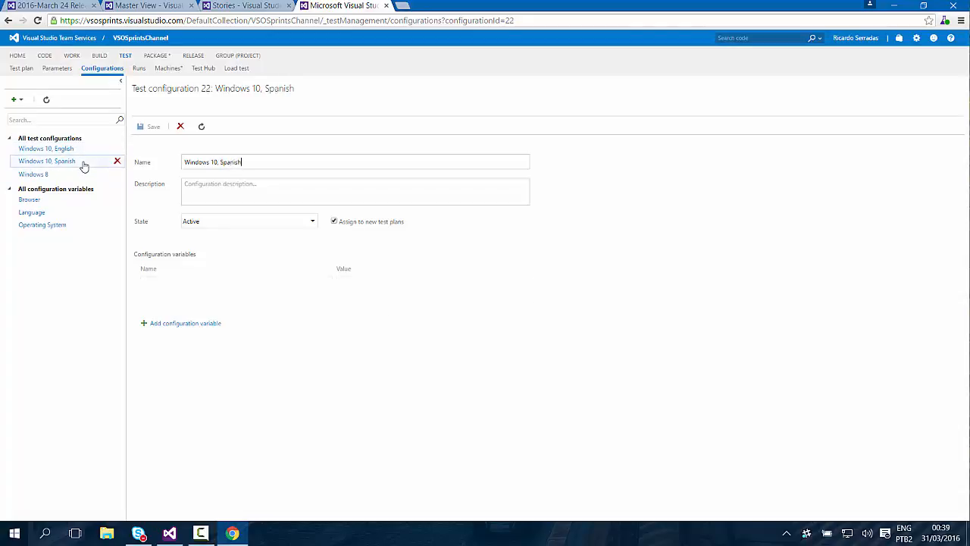
pyautogui.click(85, 153)
pyautogui.click(83, 159)
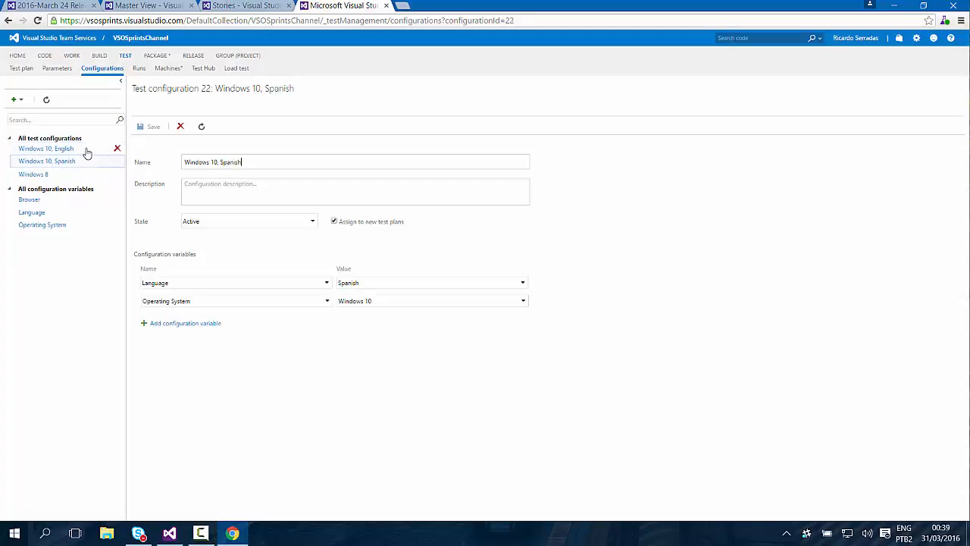
pyautogui.click(83, 148)
pyautogui.click(86, 160)
pyautogui.click(88, 150)
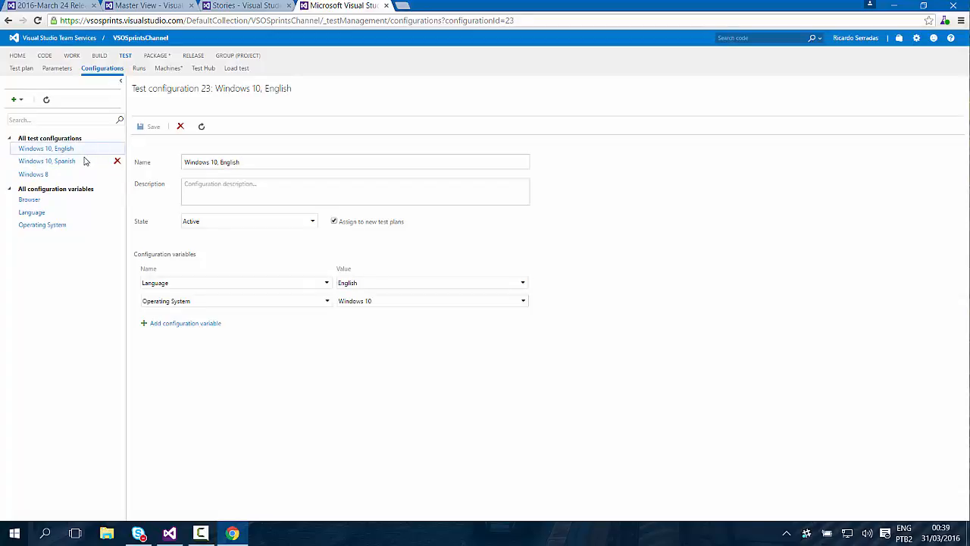
# Go to the Sprint 97 test plan and open the "453 : Capture screen recordings" test suite.
pyautogui.click(25, 69)
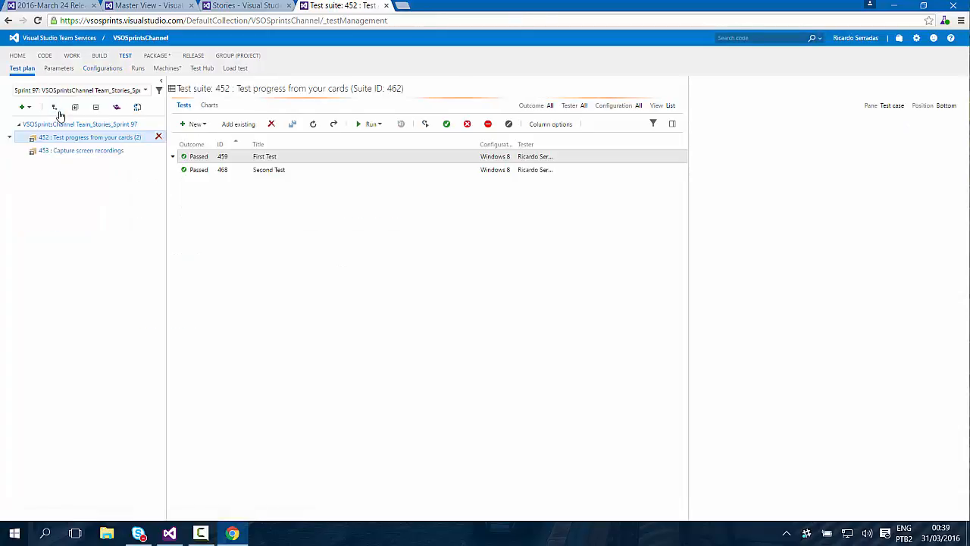
pyautogui.click(173, 156)
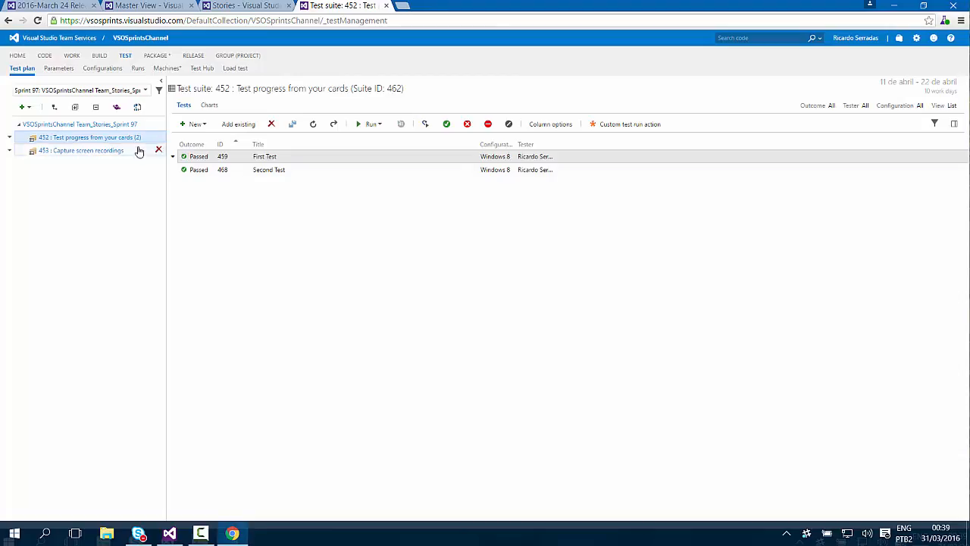
pyautogui.click(9, 138)
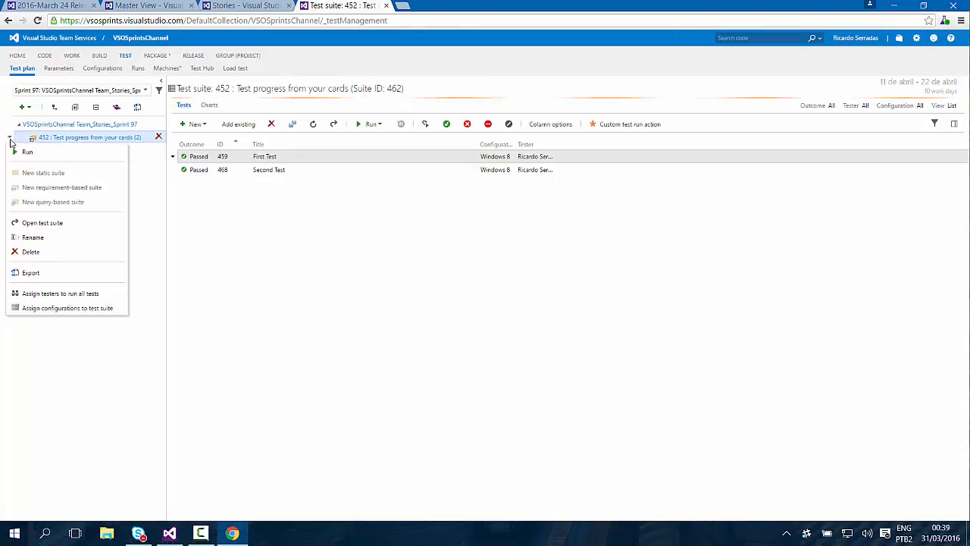
pyautogui.click(10, 137)
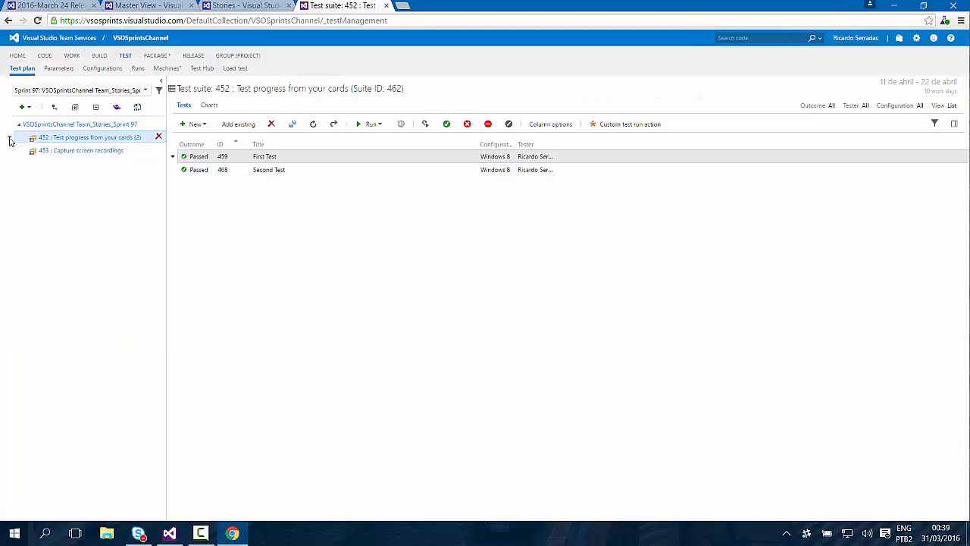
pyautogui.click(83, 155)
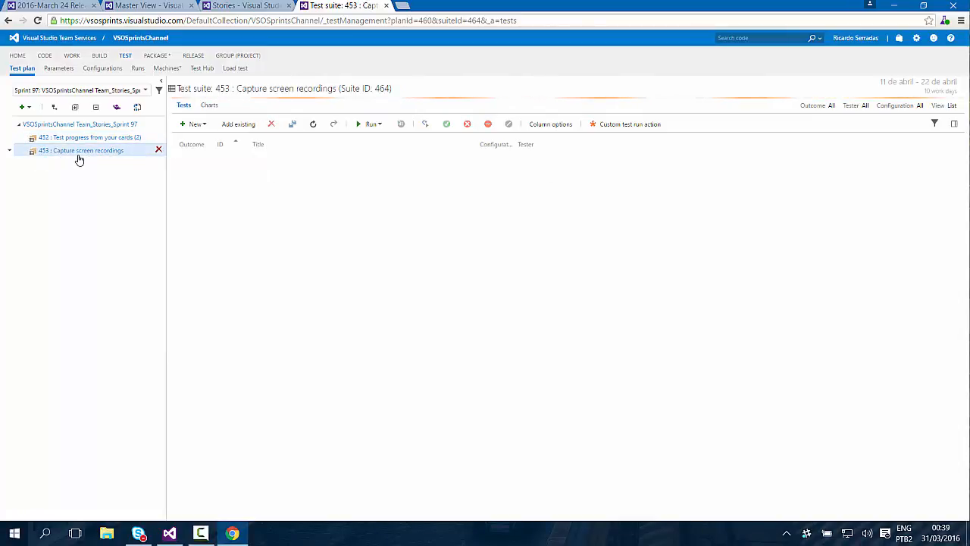
# Assign the "Windows 10, English" and "Windows 10, Spanish" configurations to the "Capture screen recordings" suite and save the assignment.
pyautogui.click(9, 153)
pyautogui.click(9, 152)
pyautogui.click(9, 153)
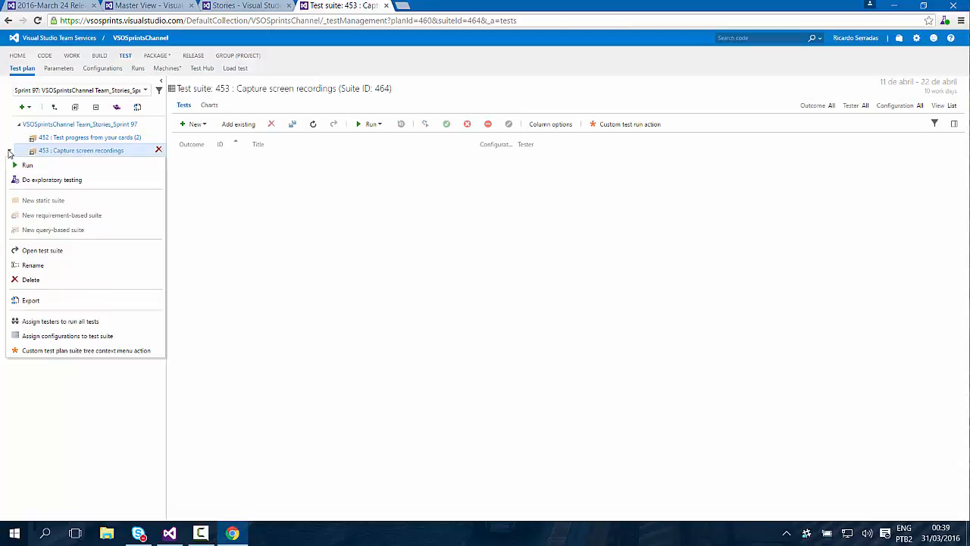
pyautogui.click(53, 337)
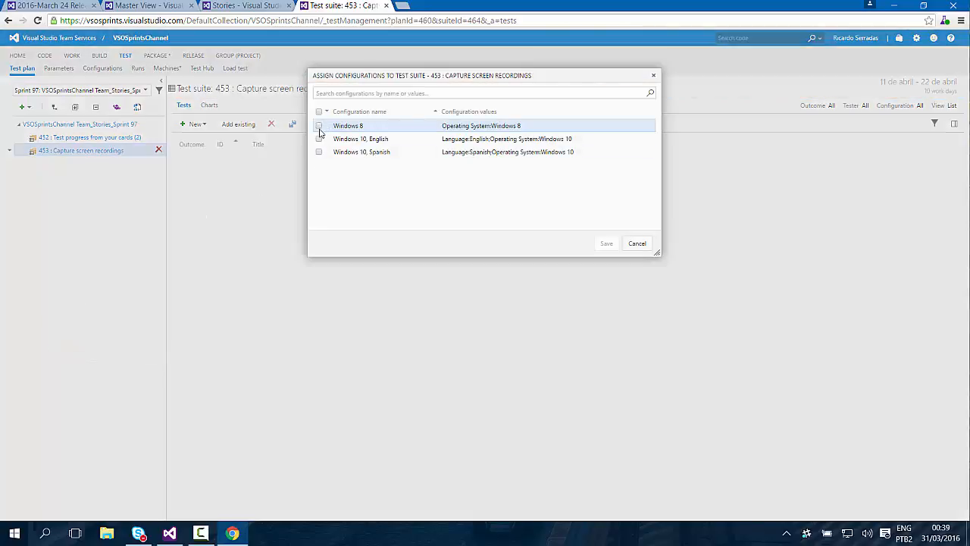
pyautogui.click(318, 139)
pyautogui.click(318, 152)
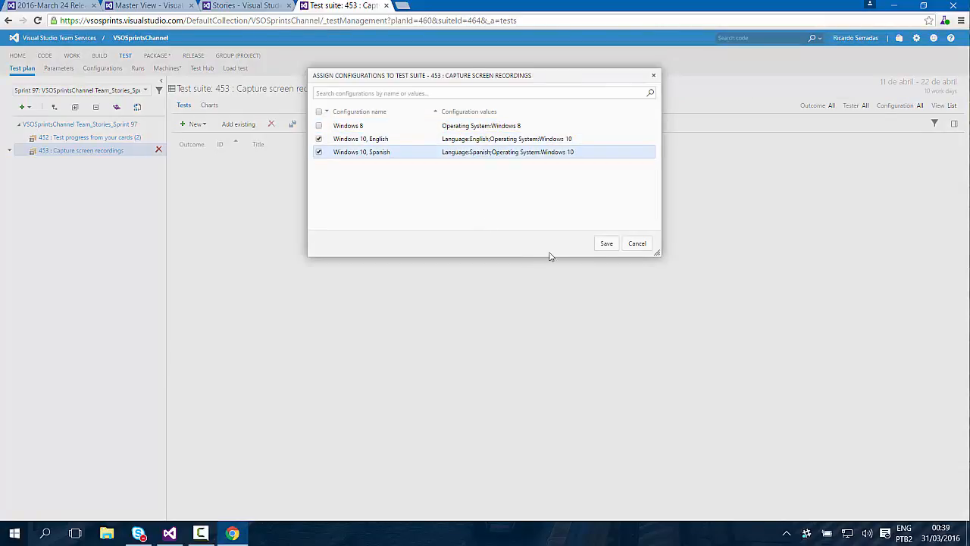
pyautogui.click(606, 245)
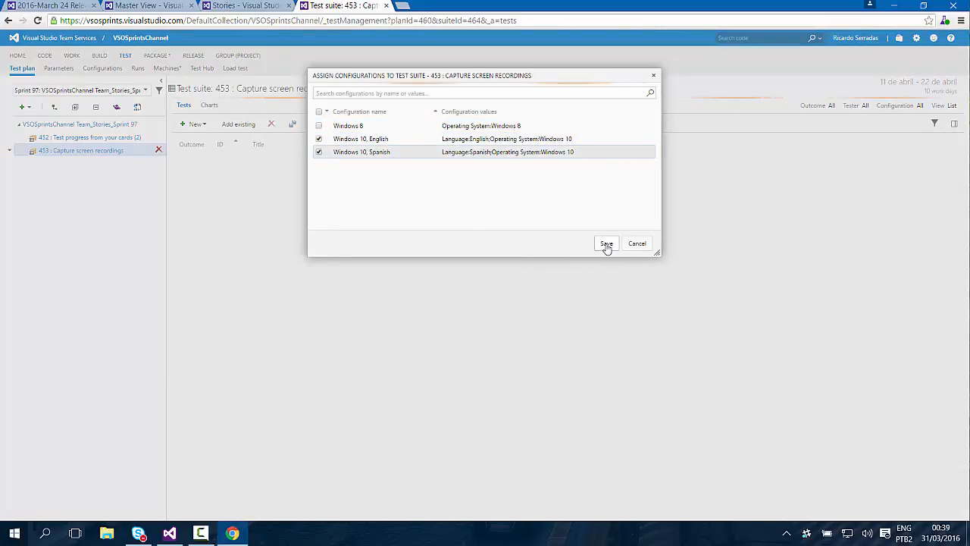